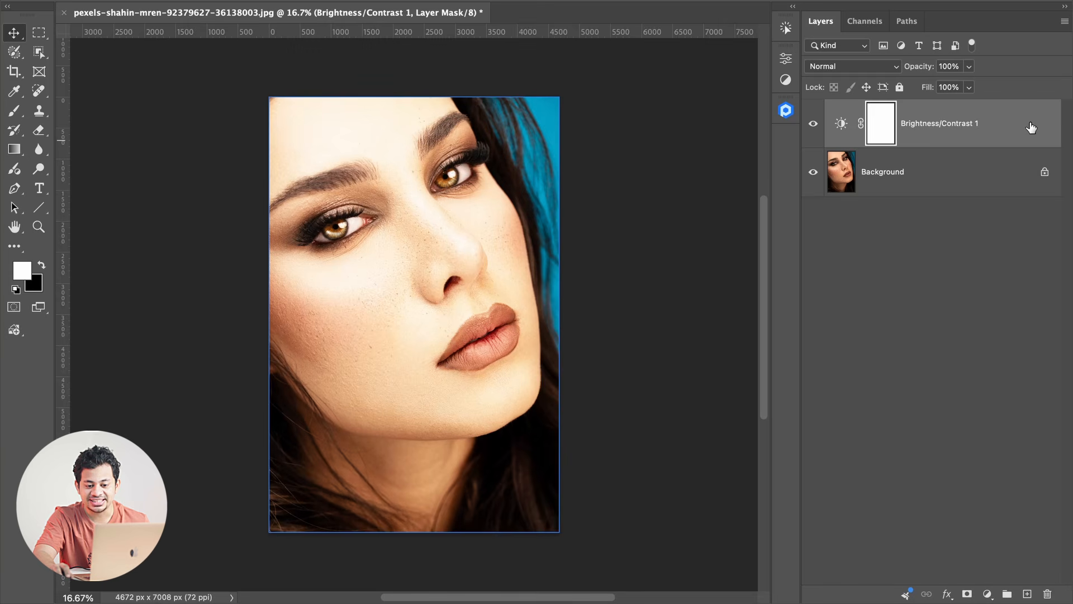
Step: In the Brightness/Contrast layer's blending options, raise the black Blend If point of the underlying layer to 183
double_click(1031, 127)
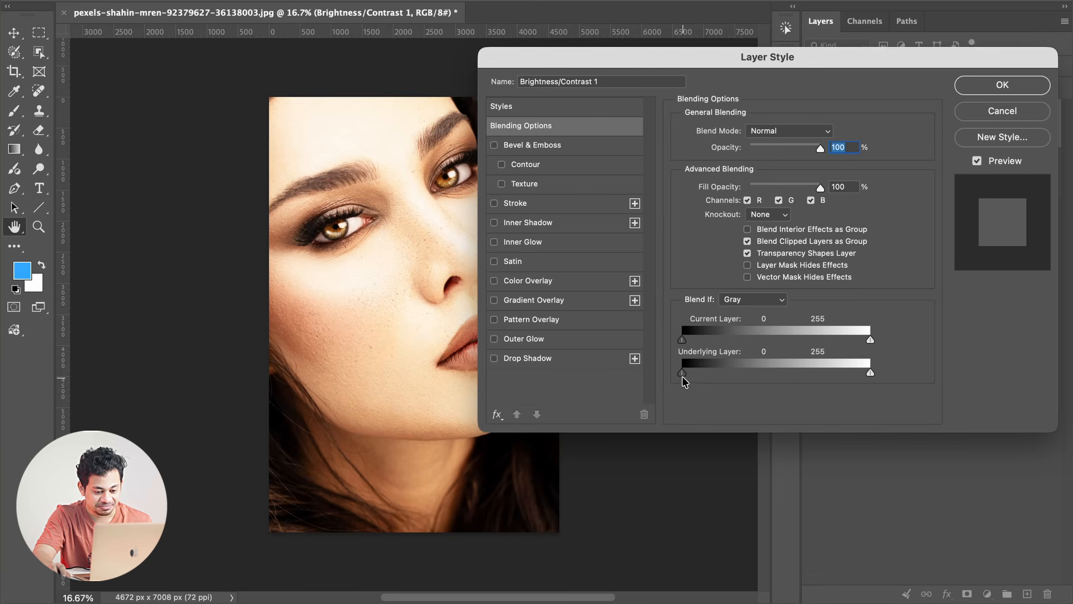
drag(687, 374, 714, 374)
drag(448, 295, 336, 260)
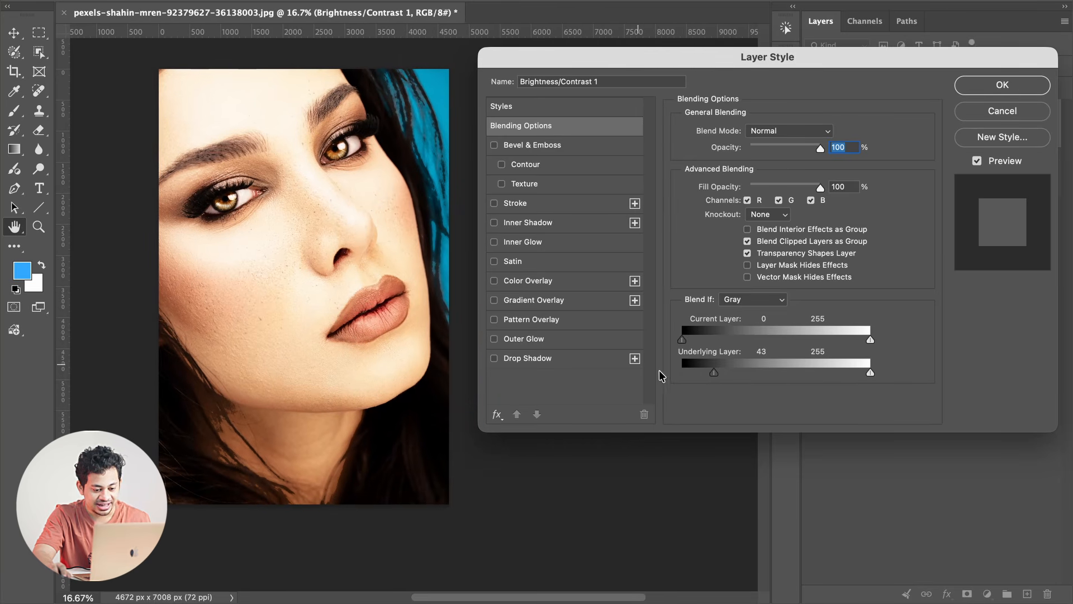
drag(715, 374, 809, 371)
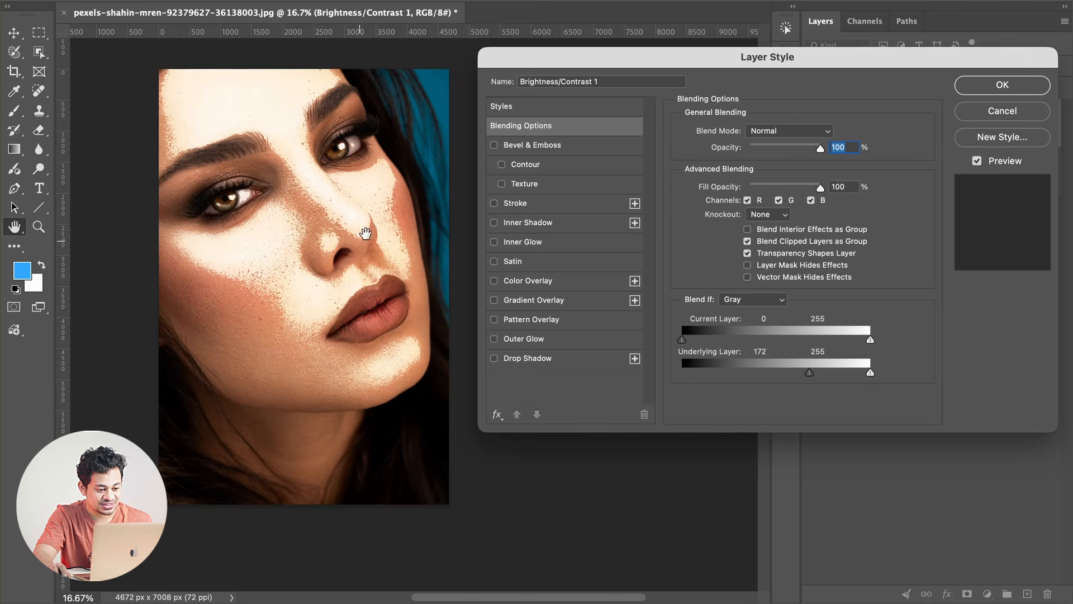
drag(811, 378, 817, 378)
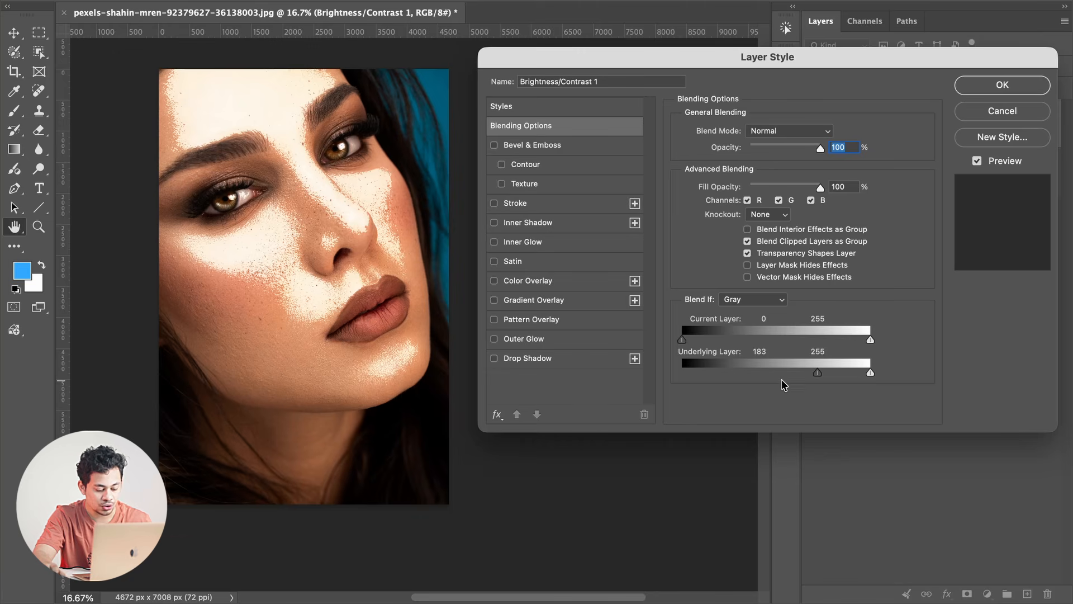
Step: Split the underlying layer's black Blend If point to 167 / 208 for a smooth transition and accept the blending options
key(alt)
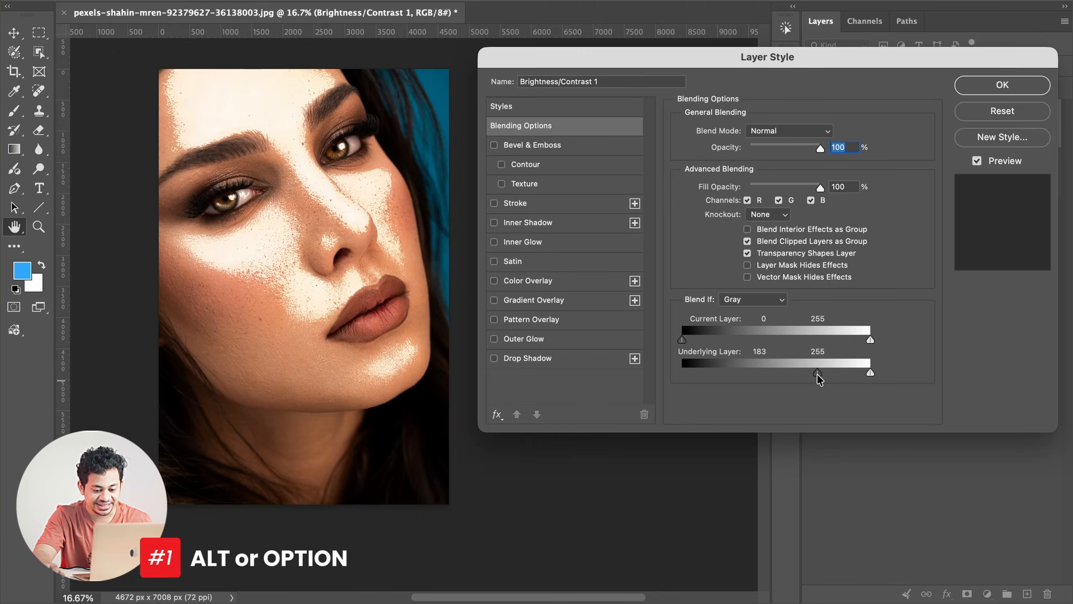
drag(819, 375, 832, 373)
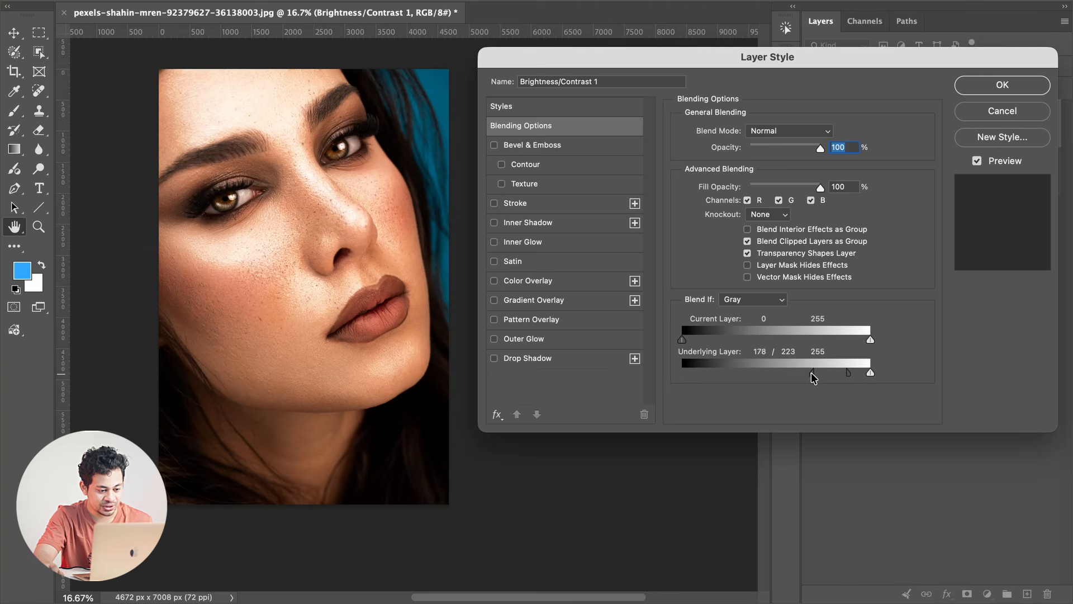
drag(816, 379, 803, 379)
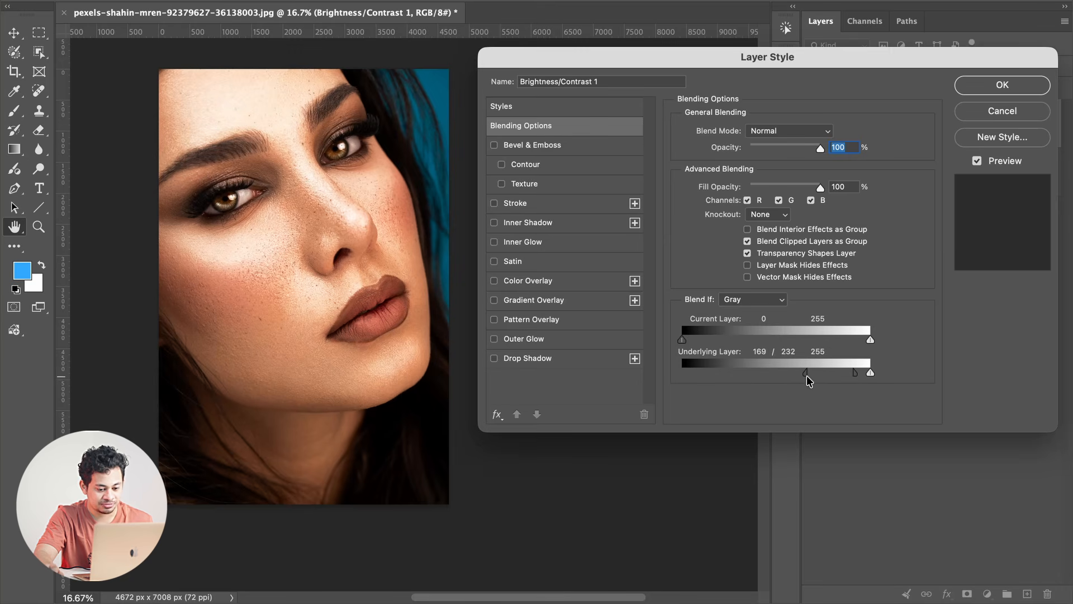
drag(855, 377, 802, 382)
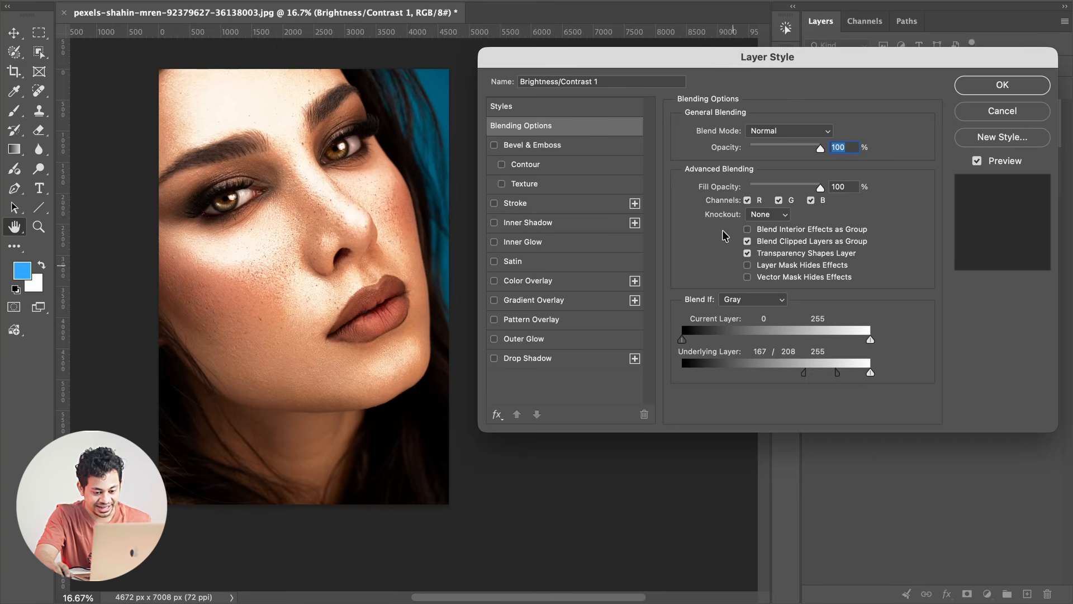
click(1002, 85)
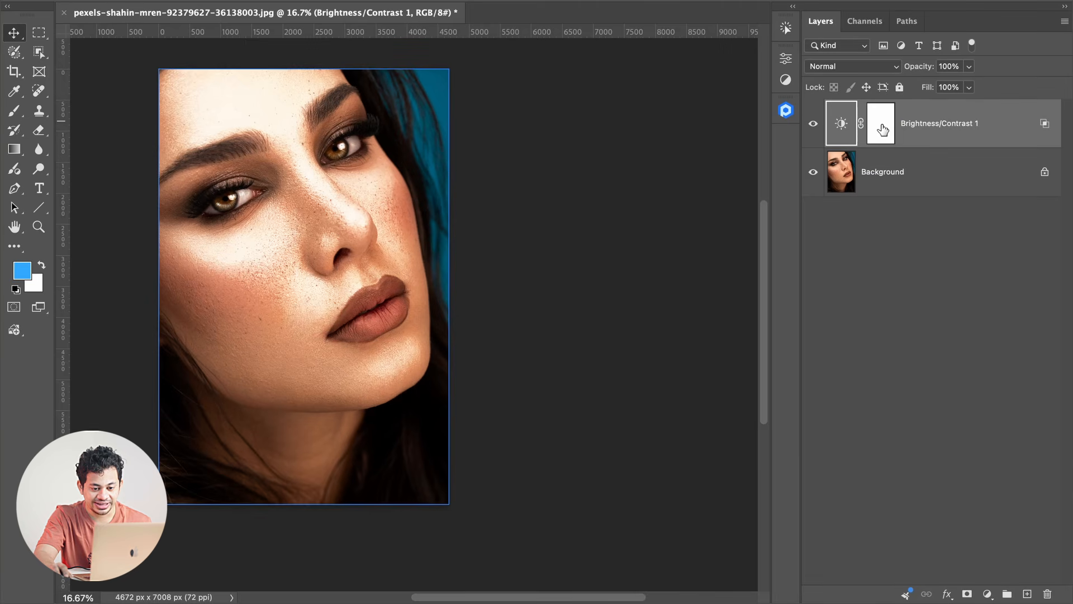
Step: Invert the Brightness/Contrast layer's mask to black to hide the brightening effect
click(879, 131)
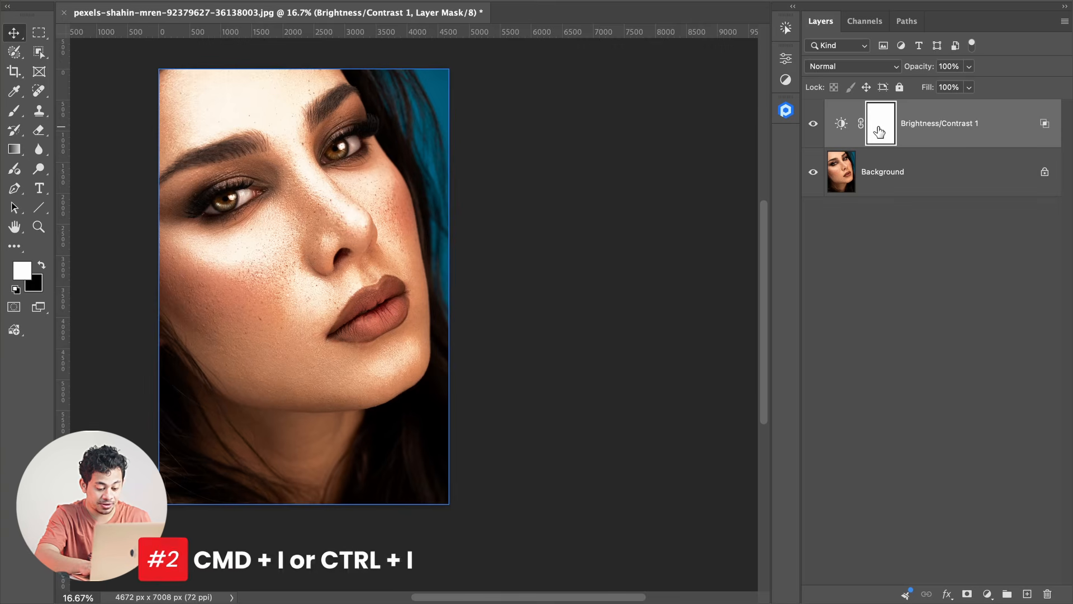
key(super+i)
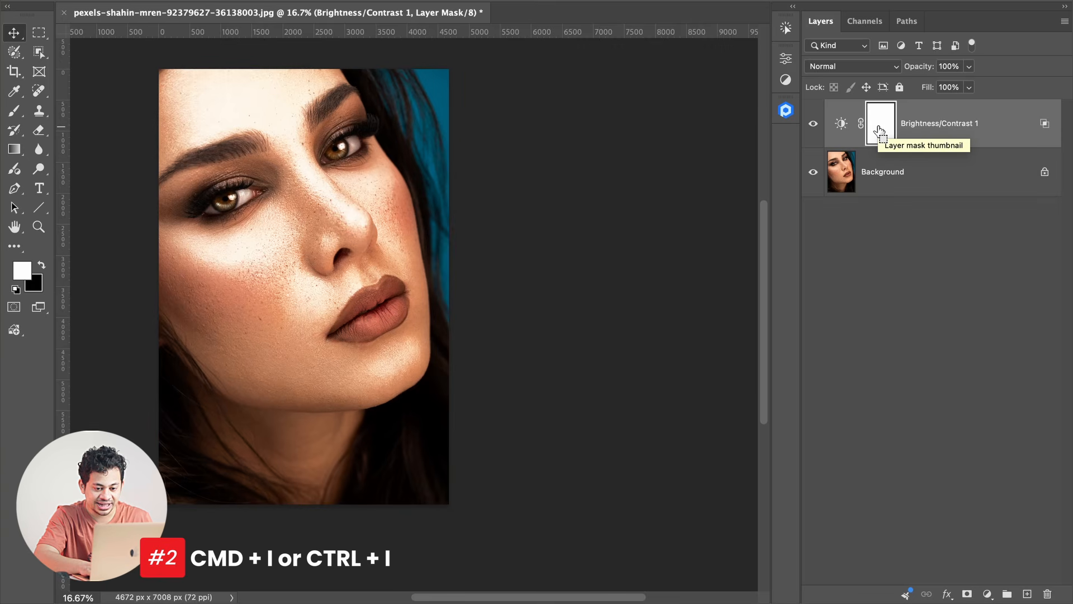
key(super+i)
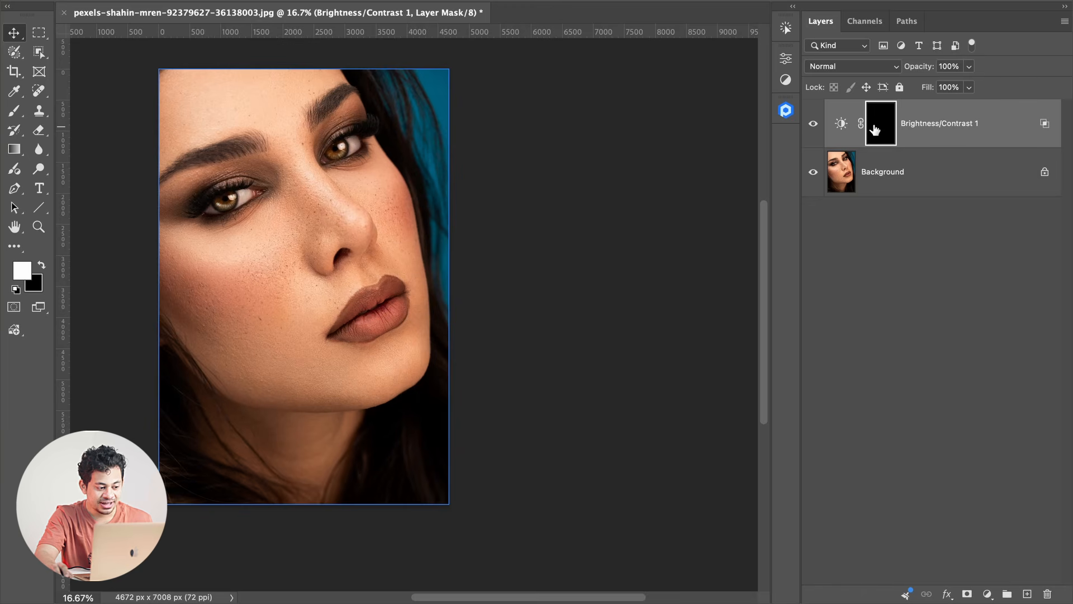
Step: Paint the chin highlight into the layer mask with a soft white brush about 1227 px in size at 100% opacity
key(b)
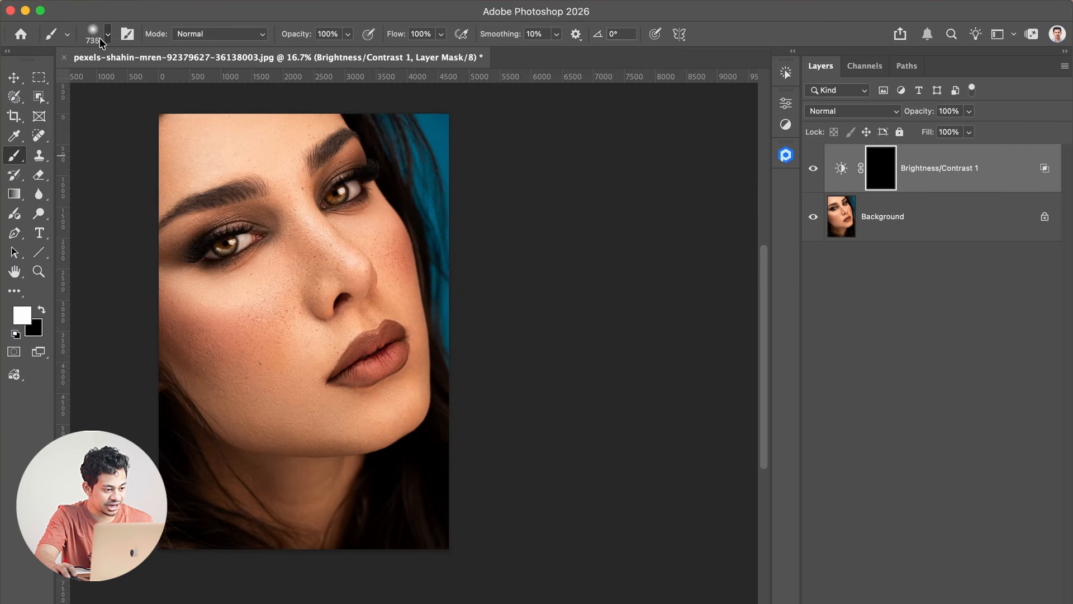
click(101, 43)
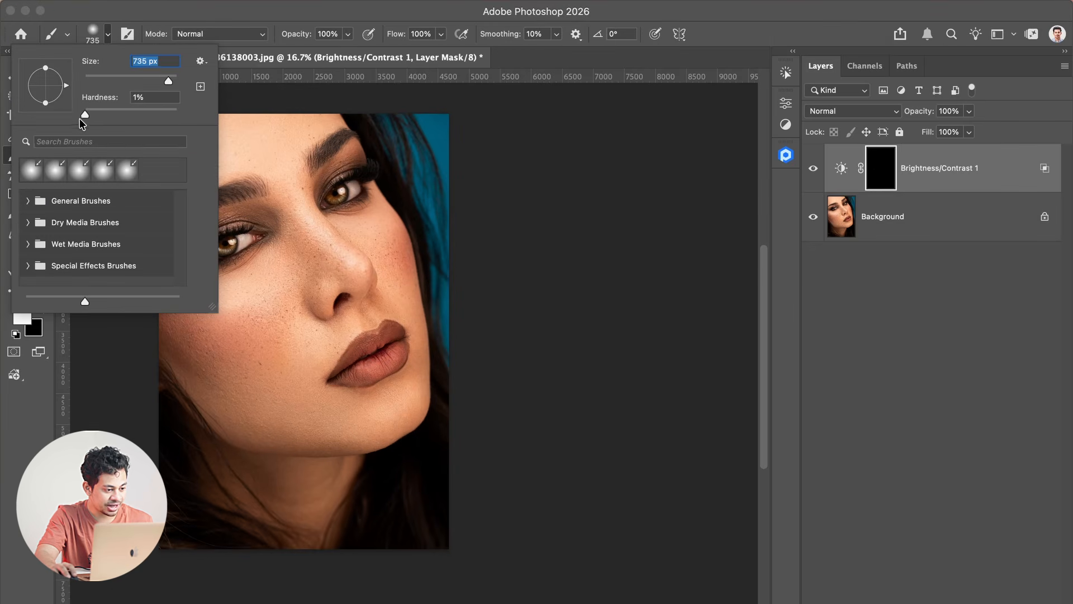
drag(85, 119, 81, 118)
click(27, 319)
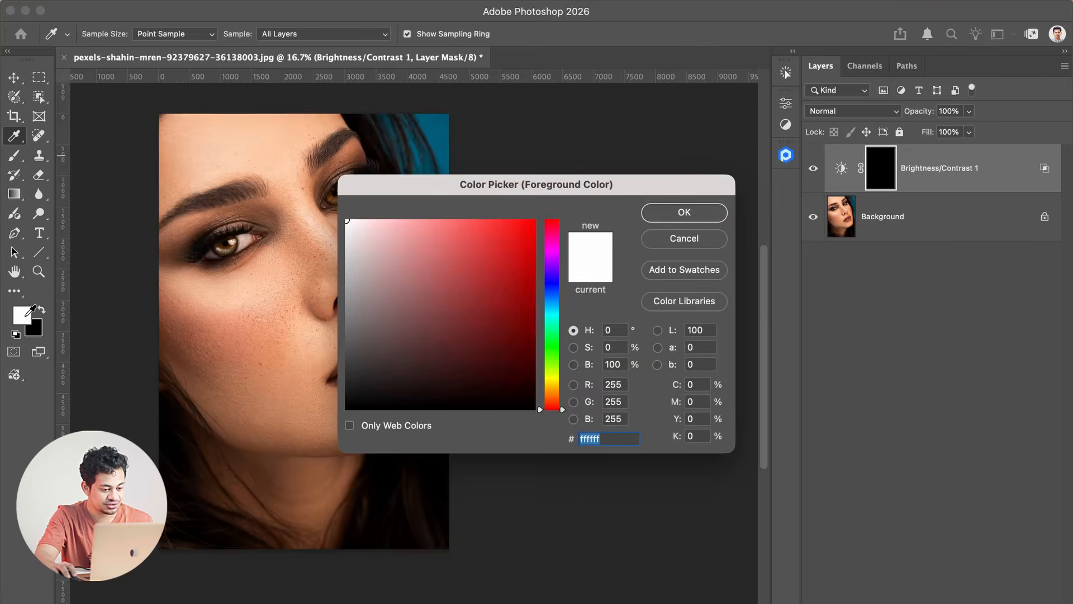
click(681, 217)
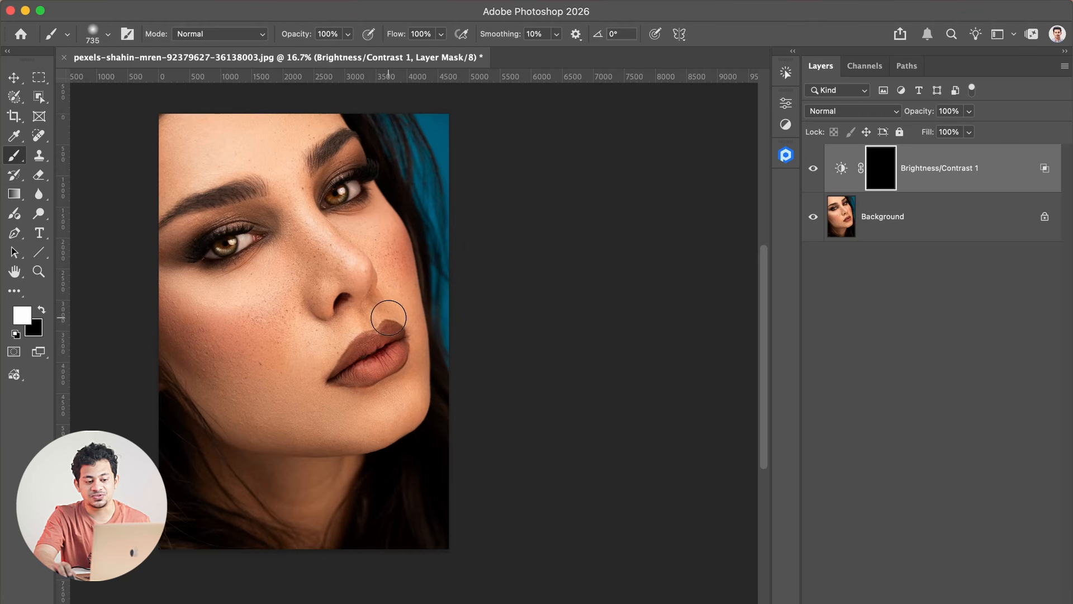
mouse_move(361, 410)
mouse_down()
mouse_move(390, 412)
mouse_move(397, 384)
mouse_move(378, 408)
mouse_move(427, 412)
mouse_move(400, 379)
mouse_move(376, 412)
mouse_move(390, 398)
mouse_up()
Step: Lower the brush opacity to about 30% and paint highlights on the cheeks, nose and forehead in the mask
drag(307, 35, 263, 43)
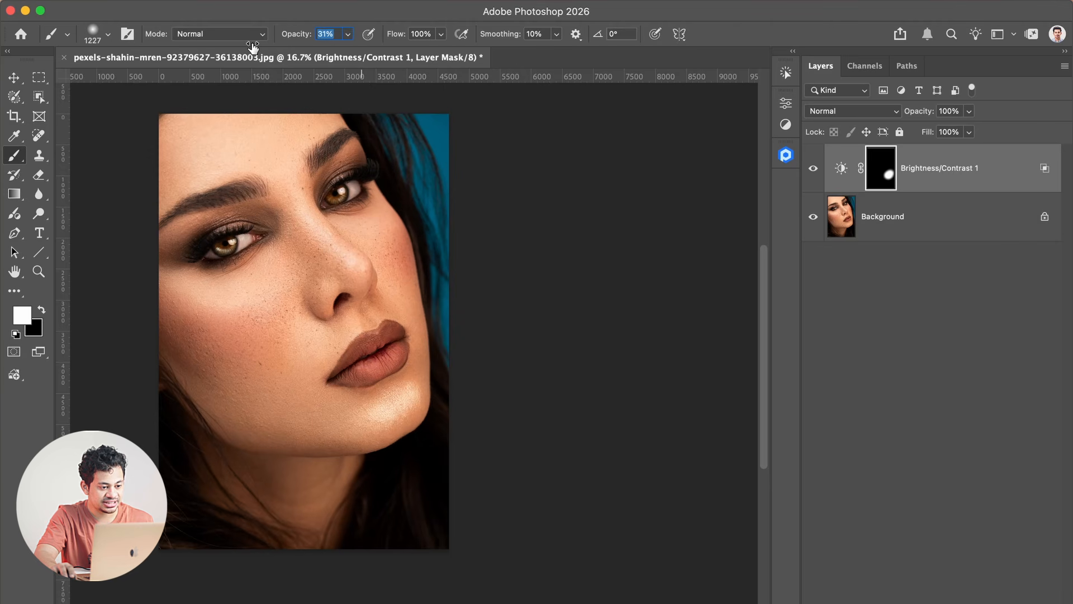
mouse_move(251, 323)
mouse_down()
mouse_move(234, 313)
mouse_move(258, 293)
mouse_move(260, 306)
mouse_up()
mouse_move(312, 233)
mouse_down()
mouse_move(339, 262)
mouse_move(375, 241)
mouse_up()
drag(319, 326, 328, 305)
drag(262, 317, 216, 287)
drag(276, 151, 235, 136)
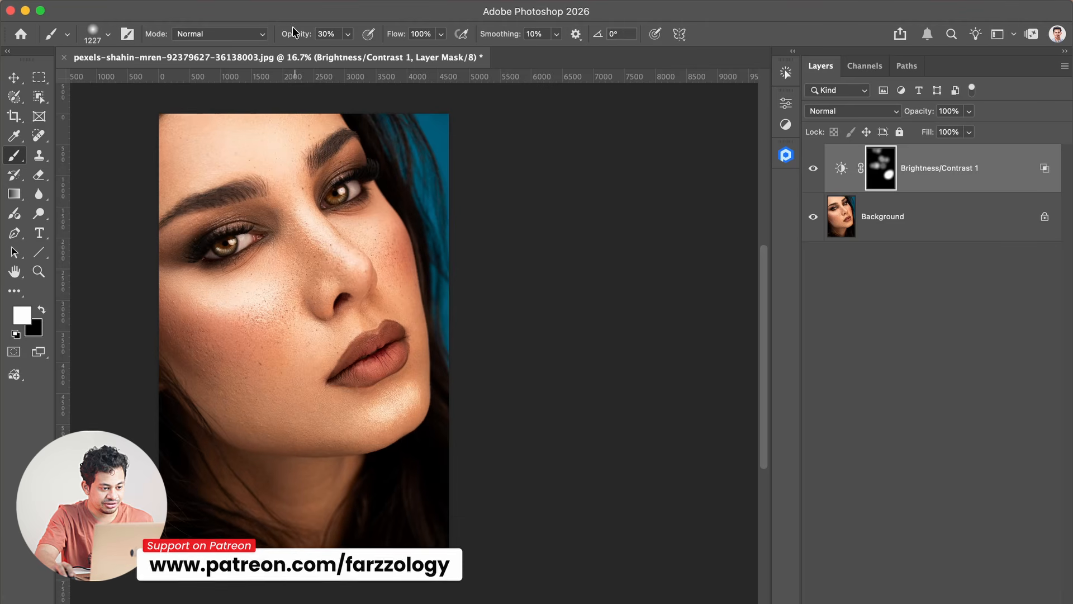
Step: Reduce the brush opacity to 18% and paint subtle highlights above the upper lip and along the nose bridge
drag(300, 41, 295, 41)
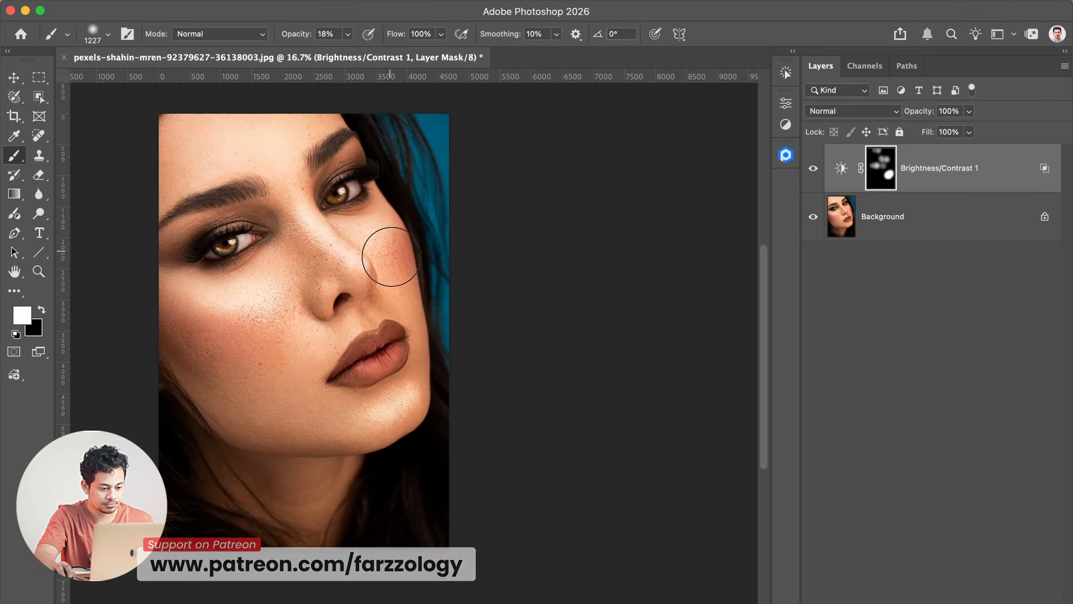
click(368, 314)
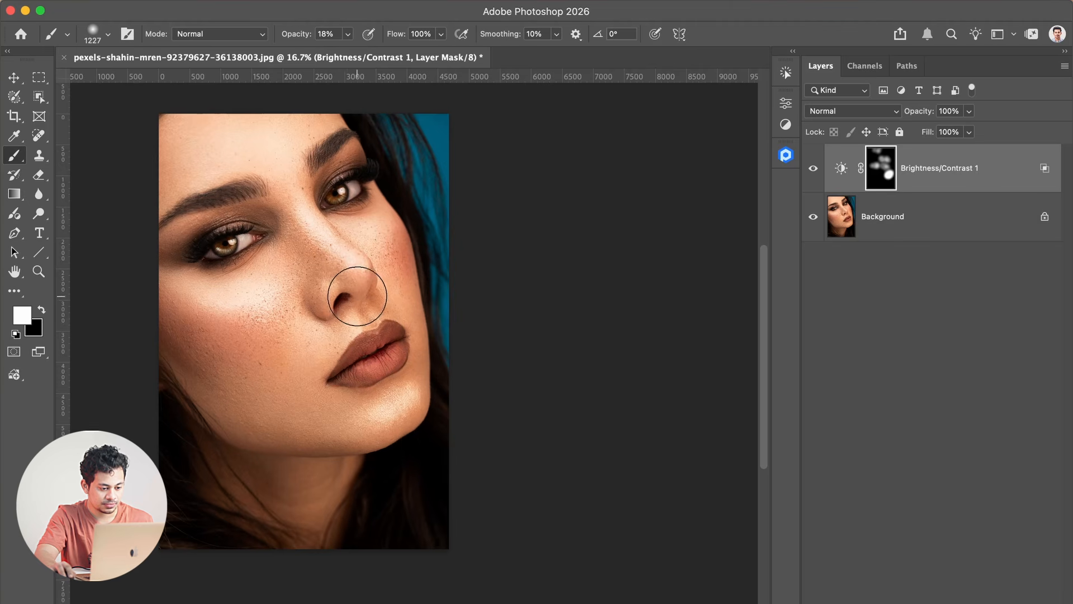
mouse_move(306, 224)
mouse_down()
mouse_move(330, 259)
mouse_move(315, 241)
mouse_move(319, 256)
mouse_up()
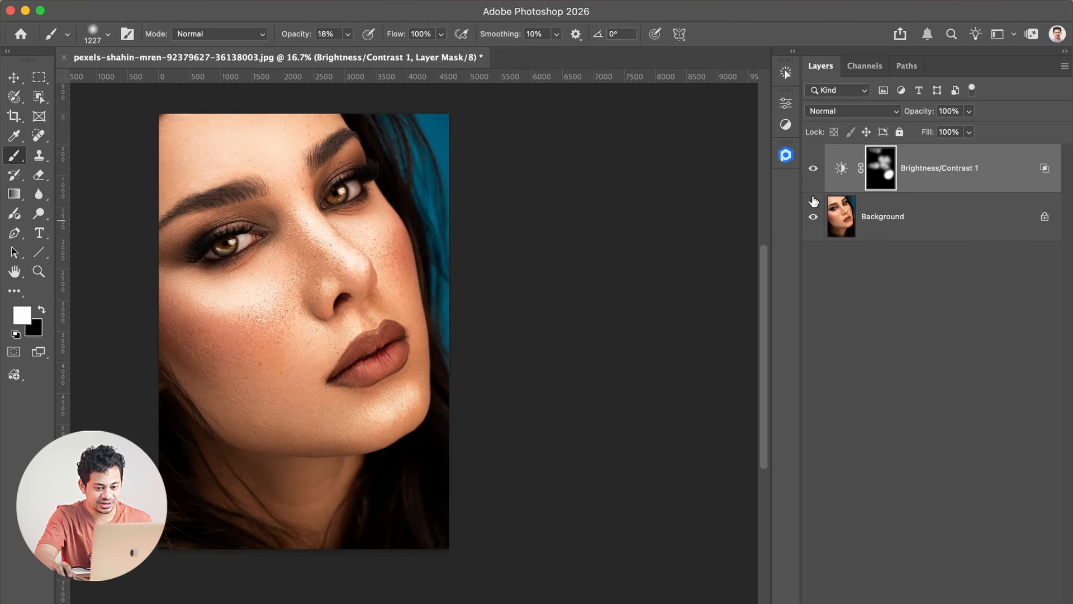
Step: Compare the portrait with and without the Brightness/Contrast layer at full-image view, keeping the layer visible at 100% opacity
click(813, 168)
key(super+0)
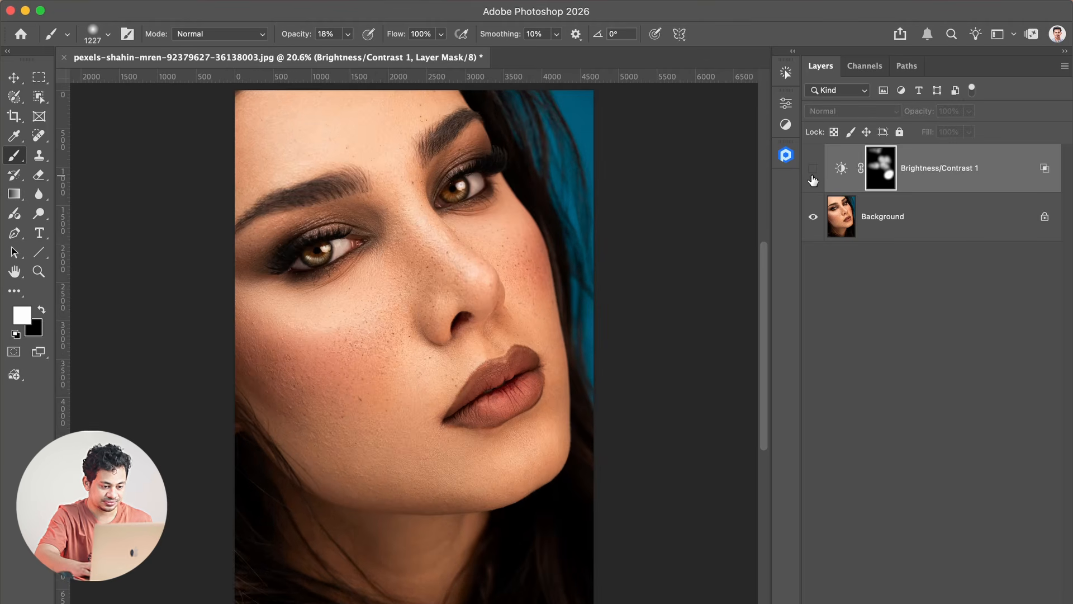
click(813, 169)
click(813, 170)
click(814, 170)
click(813, 170)
click(815, 170)
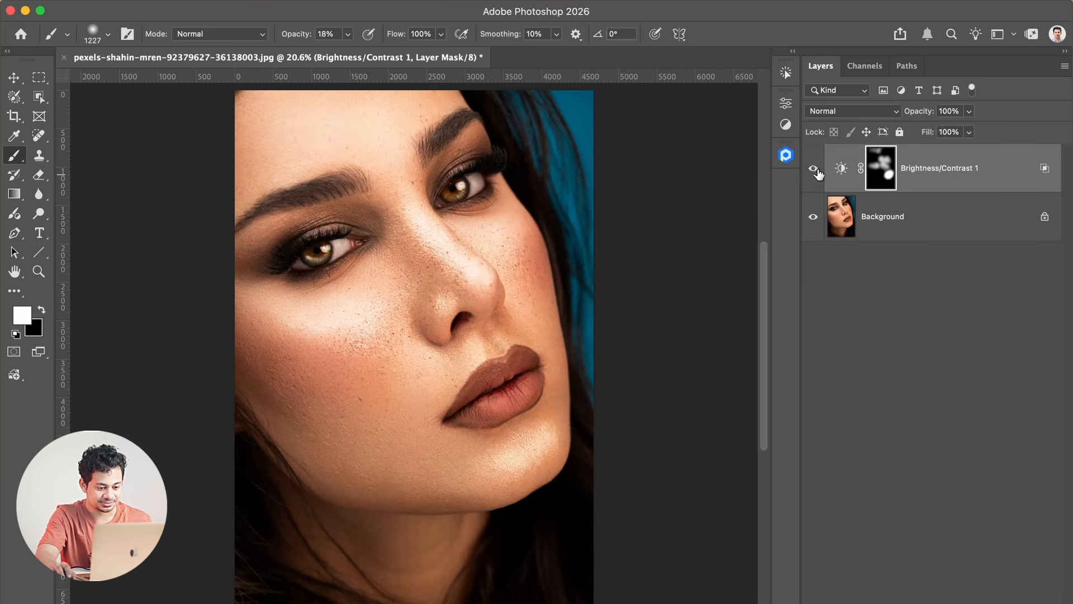
mouse_move(922, 117)
mouse_down()
mouse_move(905, 119)
mouse_move(936, 116)
mouse_up()
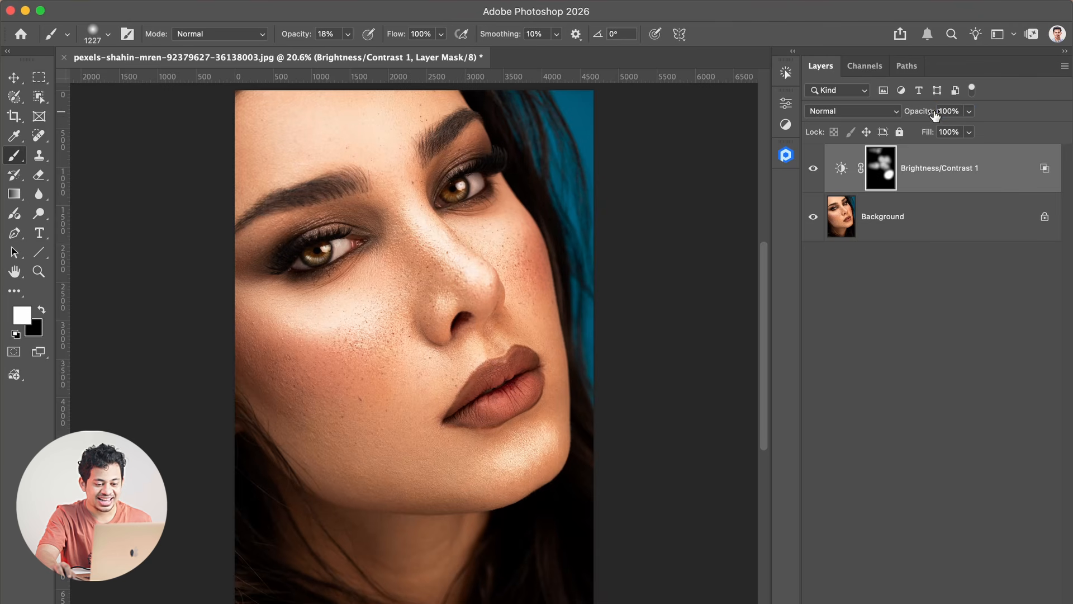
Step: Slightly reduce the brightness of the Brightness/Contrast adjustment and compare the result with the original Background photo
double_click(841, 169)
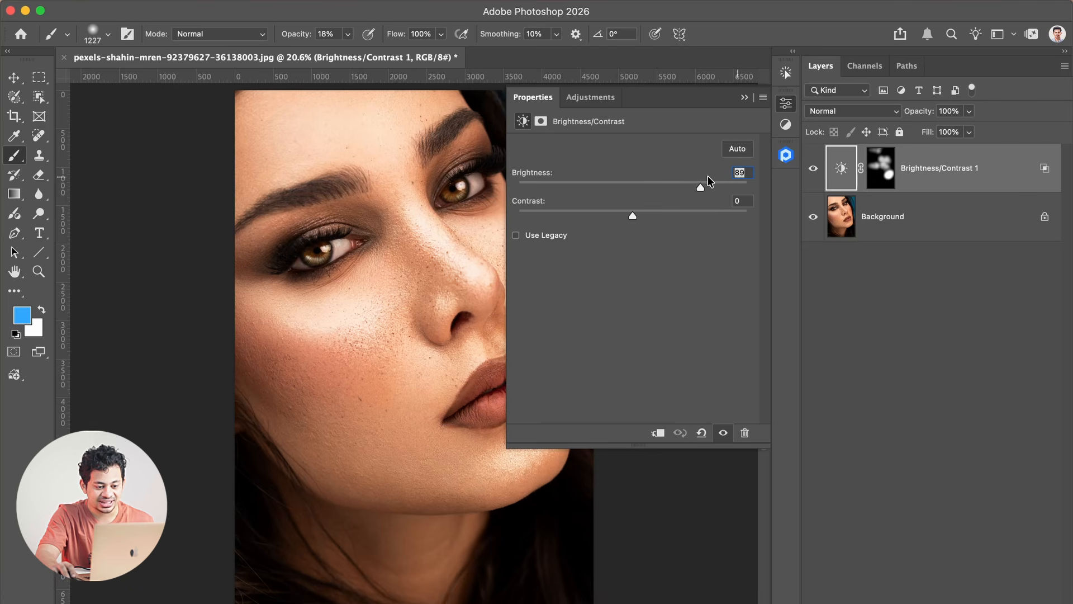
mouse_move(700, 186)
mouse_down()
mouse_move(678, 187)
mouse_move(712, 186)
mouse_move(658, 190)
mouse_move(725, 186)
mouse_move(638, 186)
mouse_move(700, 186)
mouse_move(684, 186)
mouse_up()
click(787, 106)
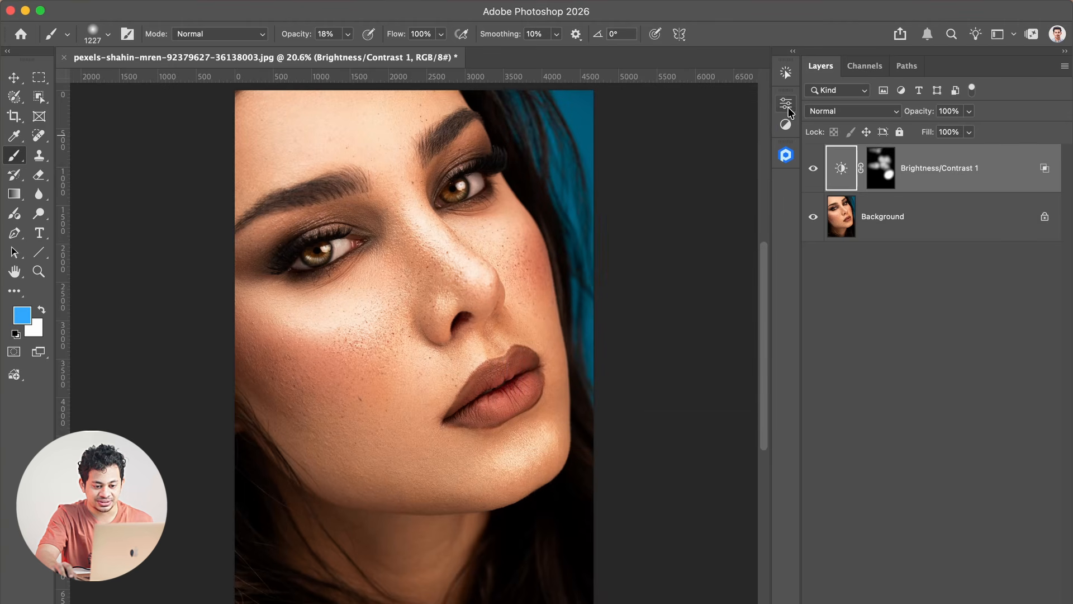
alt+click(814, 218)
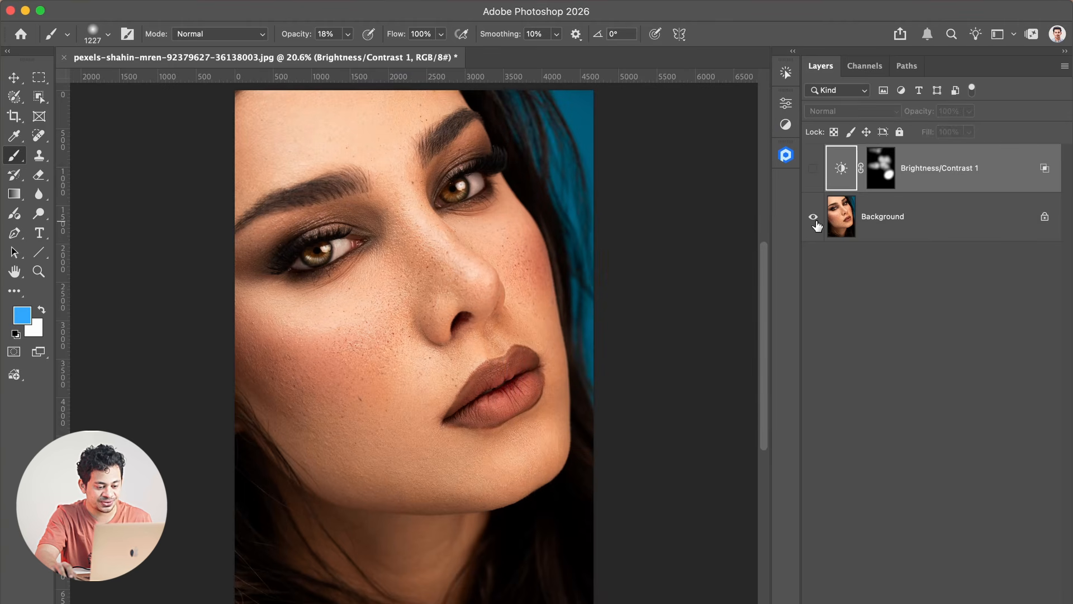
alt+click(815, 218)
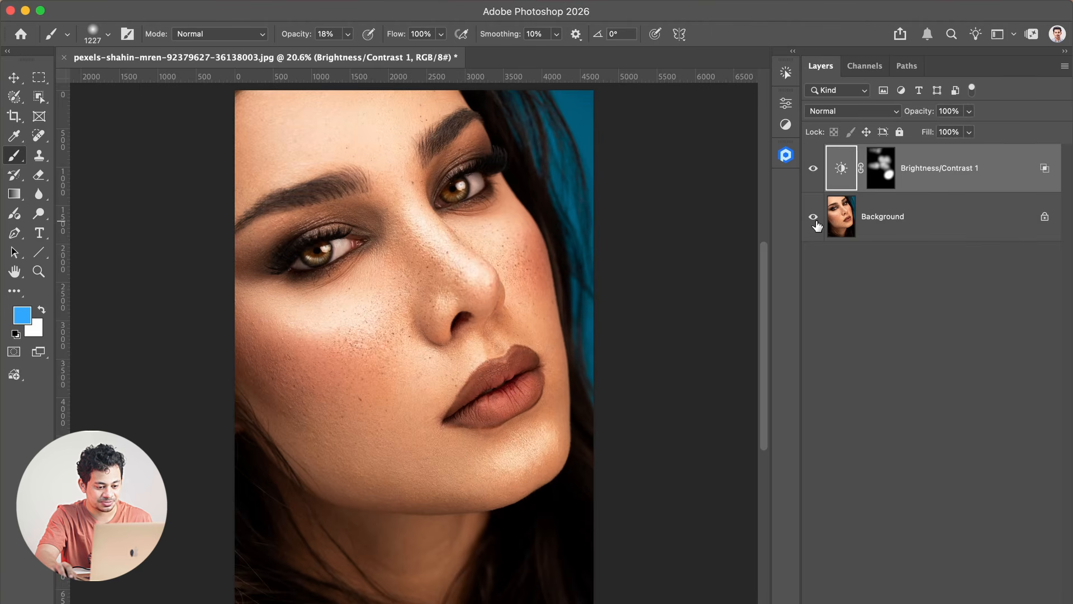